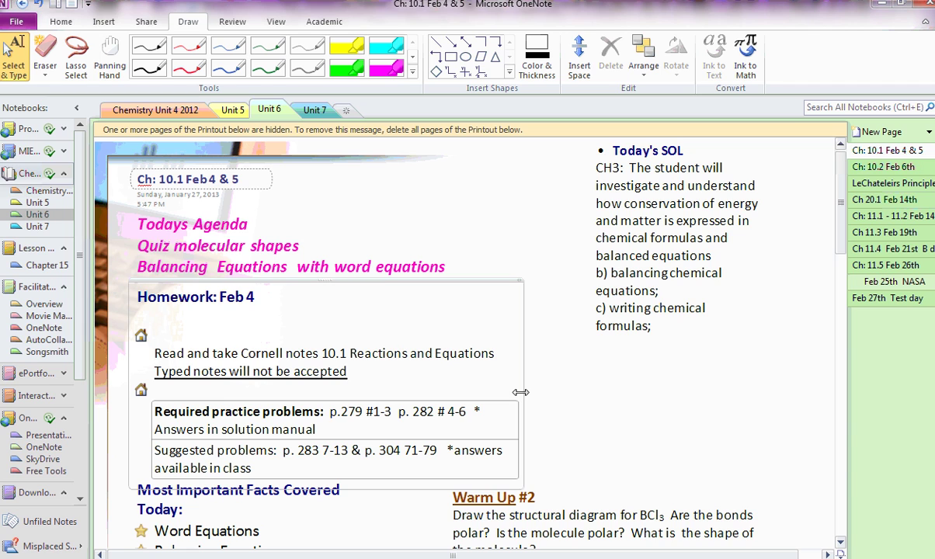
Step: Try out a movable note container reading "Test" below the Today's SOL block, and cut it from the page
{"action": "left_click", "coordinate": [639, 376]}
{"action": "type", "text": "Test"}
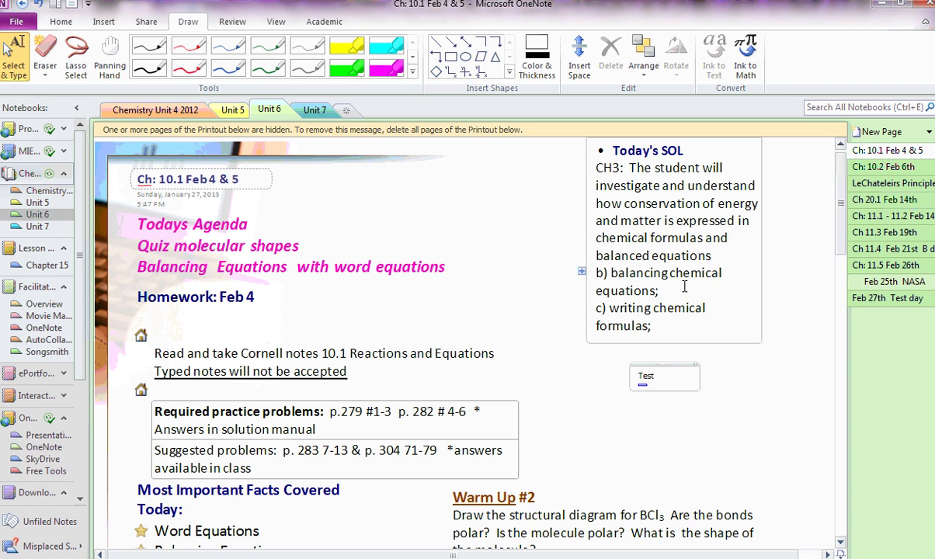
{"action": "left_click_drag", "start_coordinate": [673, 367], "coordinate": [600, 362]}
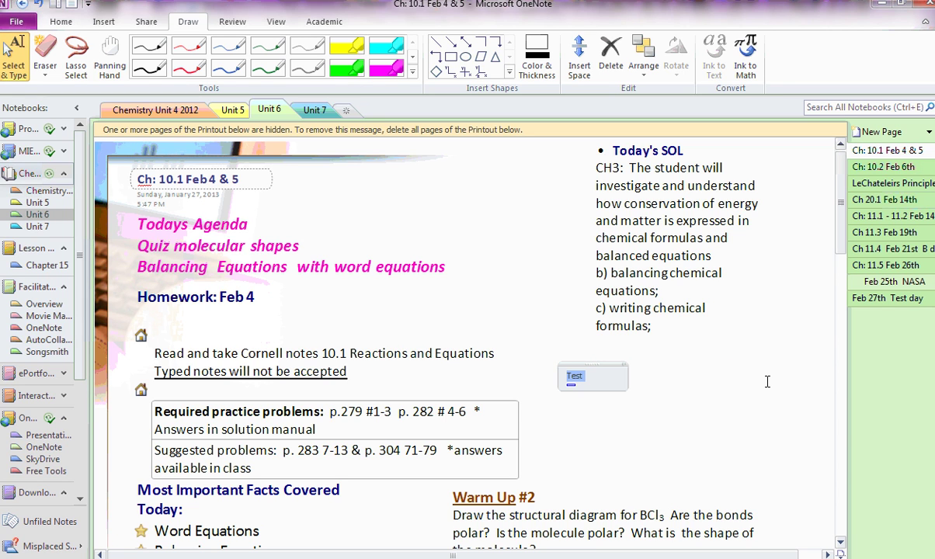
{"action": "right_click", "coordinate": [615, 368]}
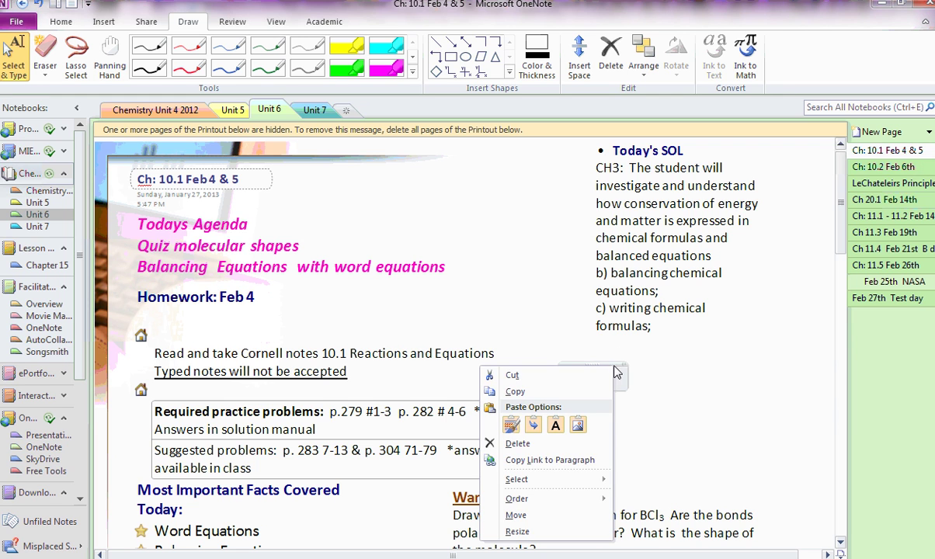
{"action": "left_click", "coordinate": [550, 378]}
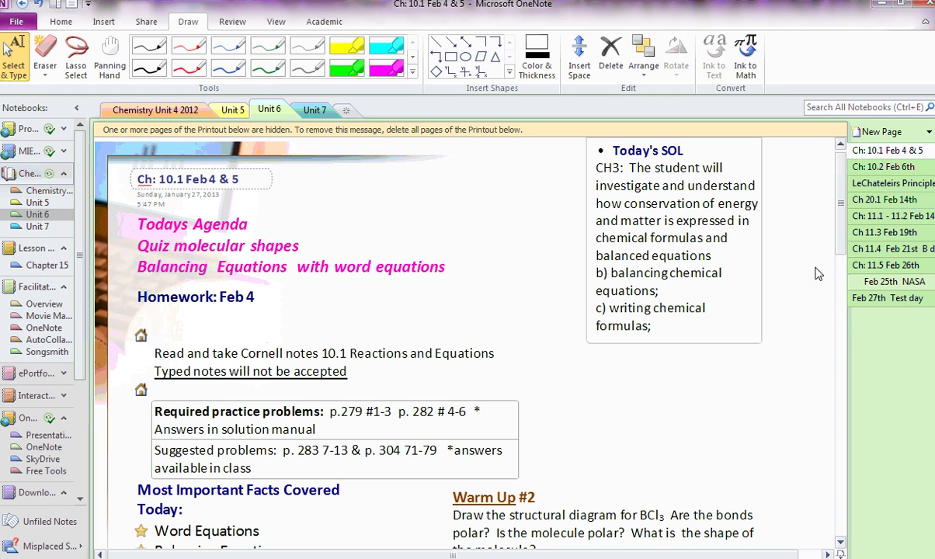
Step: Add a blank line to the end of the Warm Up #2 note and insert vertical space above the Balancing equations links
{"action": "mouse_move", "coordinate": [844, 235]}
{"action": "left_mouse_down"}
{"action": "mouse_move", "coordinate": [846, 309]}
{"action": "mouse_move", "coordinate": [842, 247]}
{"action": "left_mouse_up"}
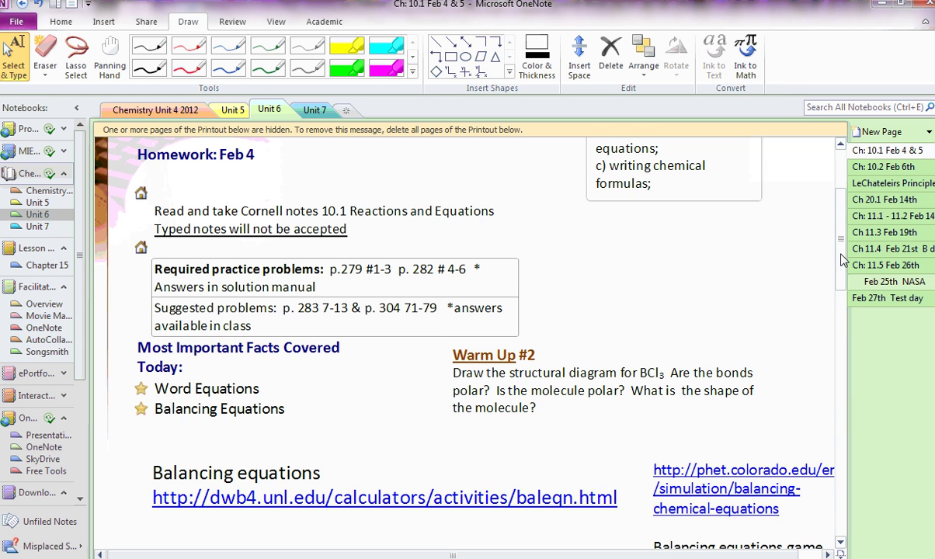
{"action": "left_click_drag", "start_coordinate": [845, 261], "coordinate": [844, 294]}
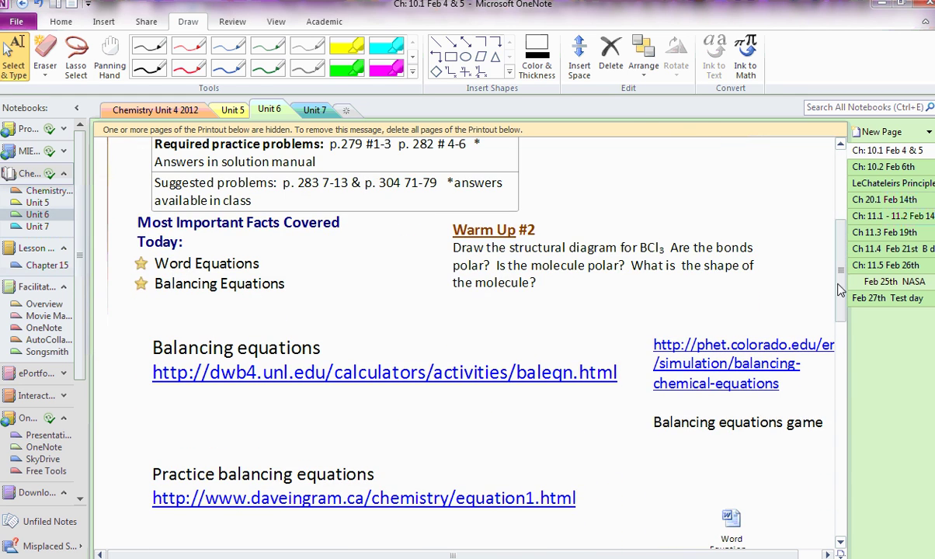
{"action": "left_click", "coordinate": [568, 284]}
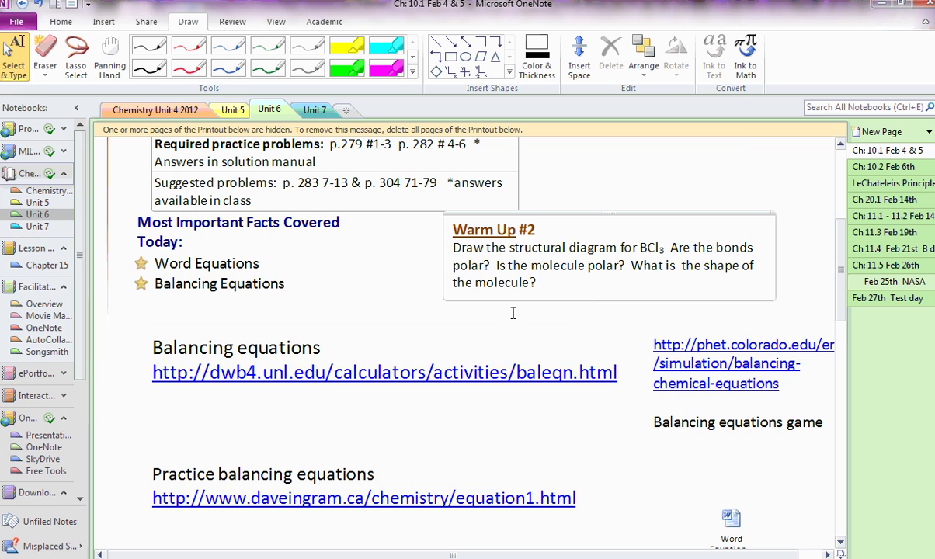
{"action": "key", "text": "Return"}
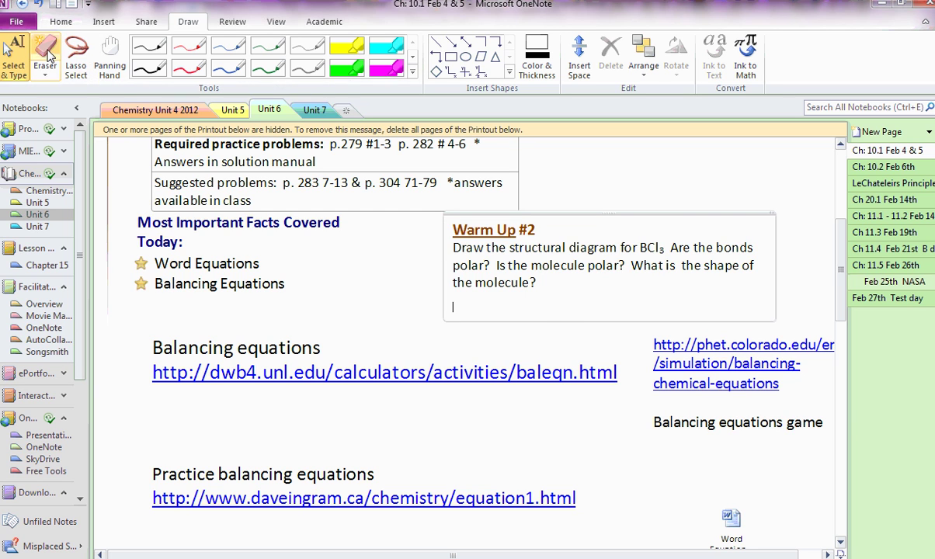
{"action": "left_click", "coordinate": [101, 18]}
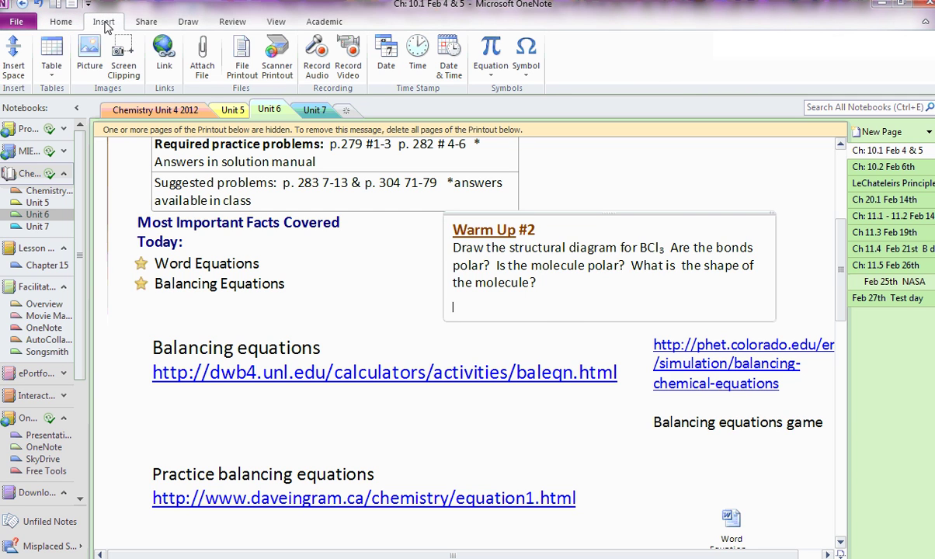
{"action": "left_click", "coordinate": [11, 61]}
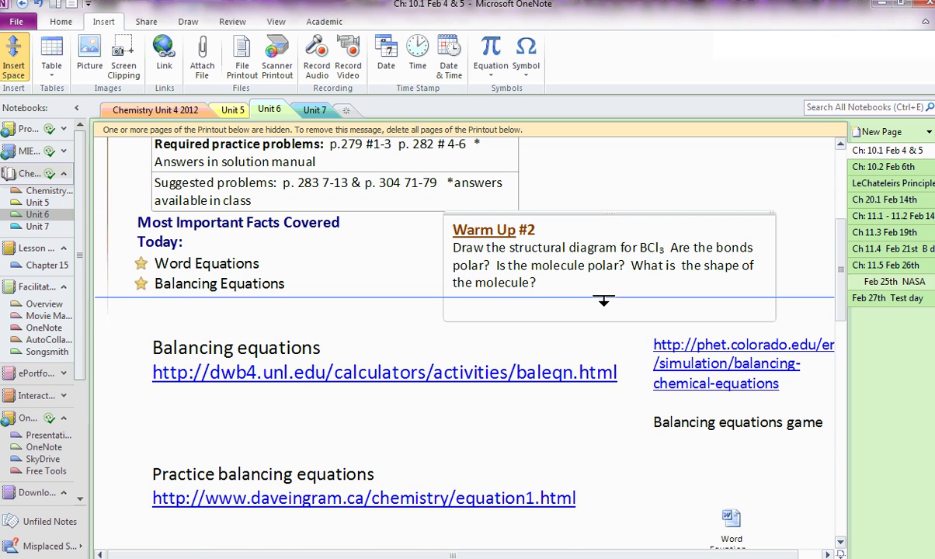
{"action": "left_click_drag", "start_coordinate": [604, 300], "coordinate": [617, 476]}
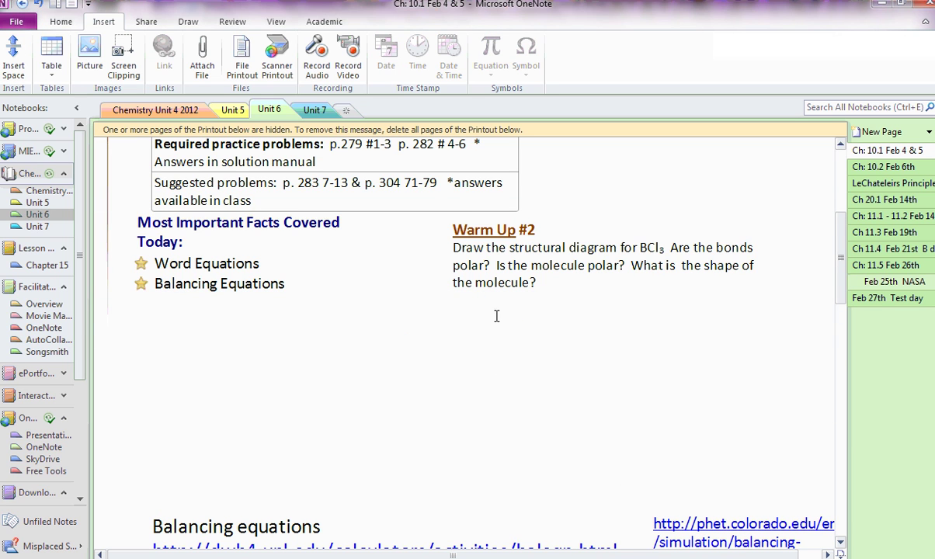
Step: Handwrite a B with Cl on either side and below it in thin red pen under the Warm Up #2 question
{"action": "left_click", "coordinate": [557, 312]}
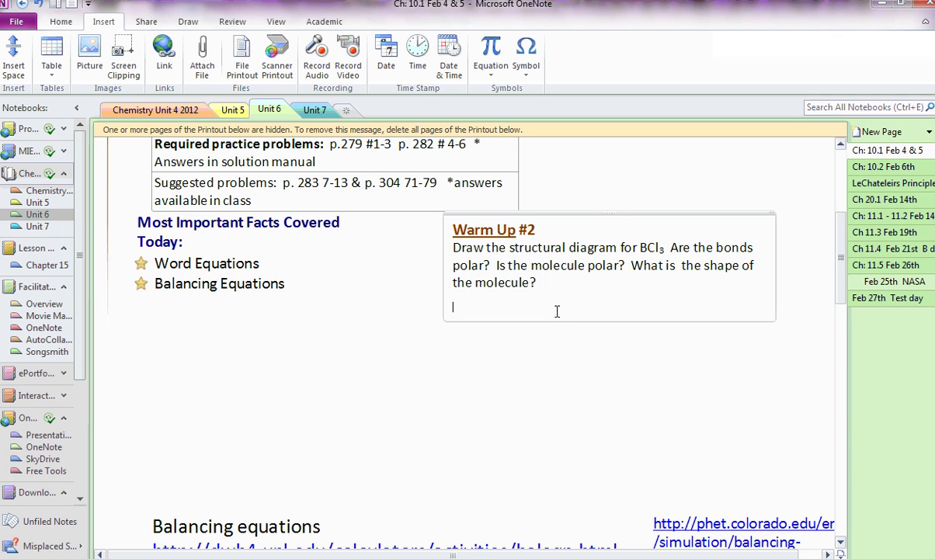
{"action": "left_click", "coordinate": [188, 21]}
{"action": "left_click", "coordinate": [188, 45]}
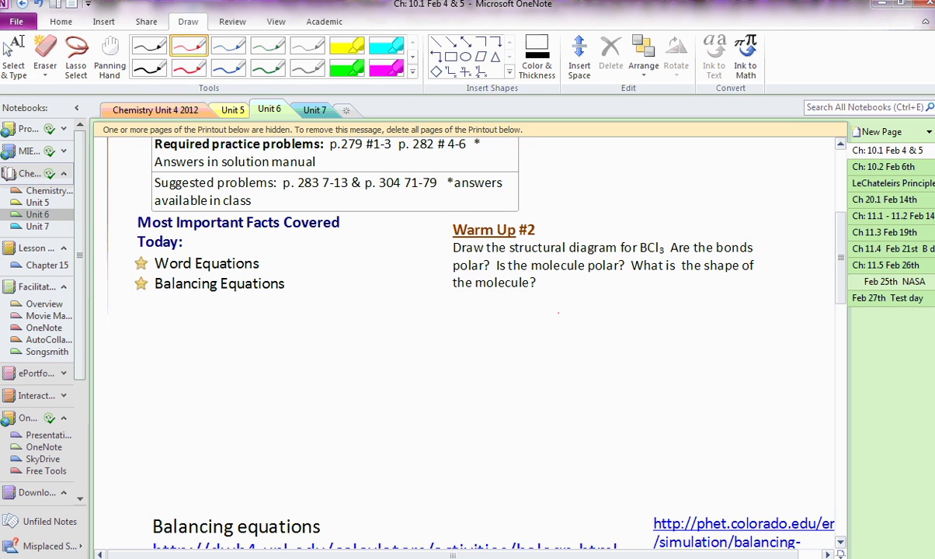
{"action": "mouse_move", "coordinate": [553, 346]}
{"action": "left_mouse_down"}
{"action": "mouse_move", "coordinate": [553, 361]}
{"action": "mouse_move", "coordinate": [577, 348]}
{"action": "mouse_move", "coordinate": [563, 388]}
{"action": "left_mouse_up"}
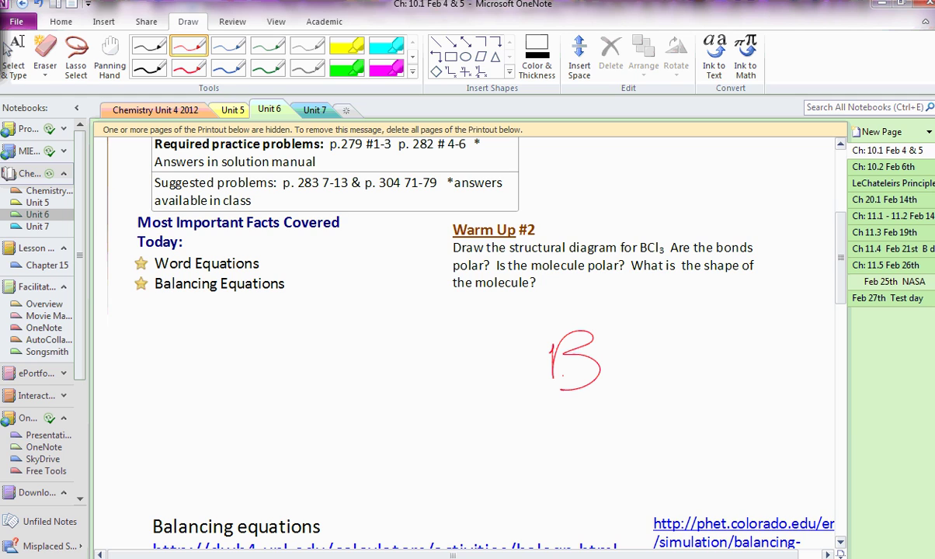
{"action": "left_click_drag", "start_coordinate": [675, 350], "coordinate": [689, 378]}
{"action": "left_click_drag", "start_coordinate": [721, 332], "coordinate": [722, 379]}
{"action": "mouse_move", "coordinate": [476, 342]}
{"action": "left_mouse_down"}
{"action": "mouse_move", "coordinate": [454, 342]}
{"action": "mouse_move", "coordinate": [479, 392]}
{"action": "left_mouse_up"}
{"action": "left_click_drag", "start_coordinate": [505, 334], "coordinate": [508, 388]}
{"action": "mouse_move", "coordinate": [576, 424]}
{"action": "left_mouse_down"}
{"action": "mouse_move", "coordinate": [578, 470]}
{"action": "mouse_move", "coordinate": [603, 464]}
{"action": "left_mouse_up"}
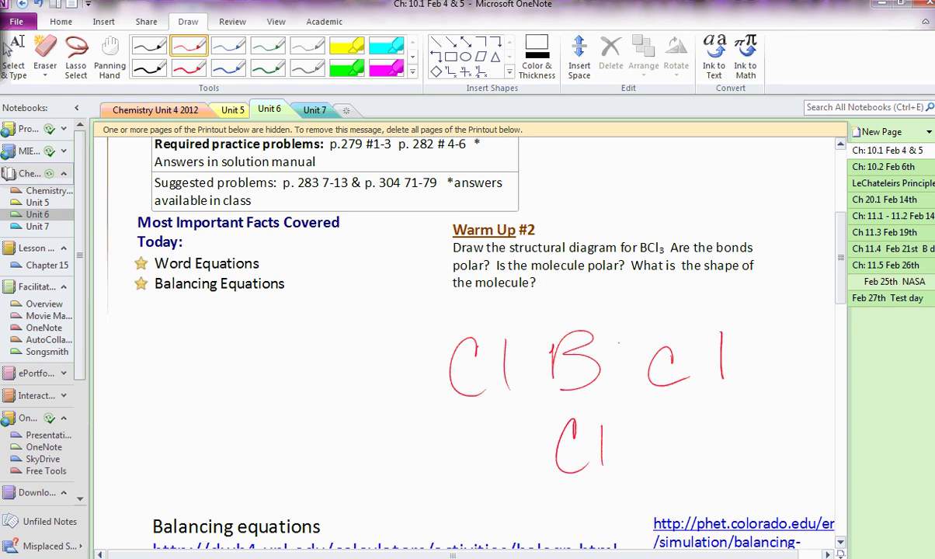
Step: Draw pairs of electron dots between the B and each of the three Cl symbols, and leave pen mode
{"action": "left_click_drag", "start_coordinate": [619, 345], "coordinate": [622, 387]}
{"action": "mouse_move", "coordinate": [527, 340]}
{"action": "left_mouse_down"}
{"action": "mouse_move", "coordinate": [529, 385]}
{"action": "mouse_move", "coordinate": [588, 409]}
{"action": "left_mouse_up"}
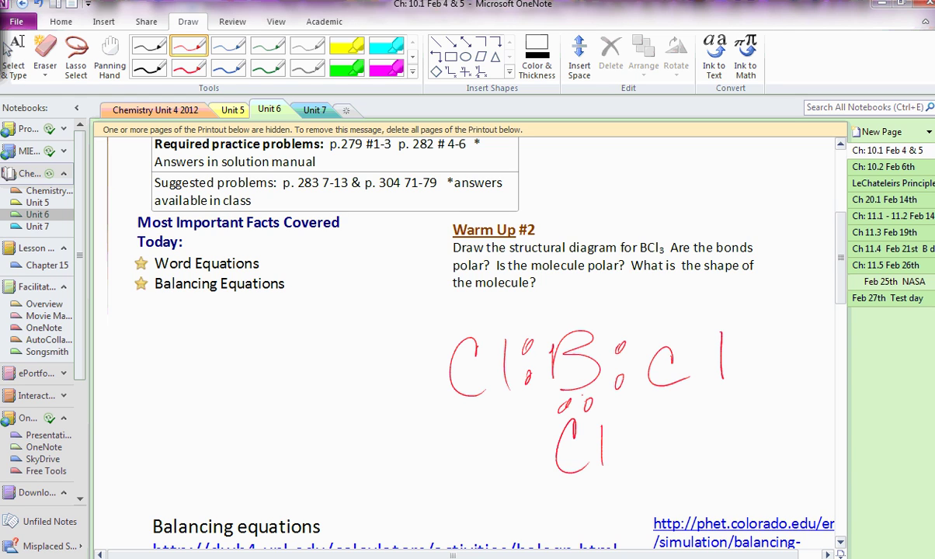
{"action": "key", "text": "Escape"}
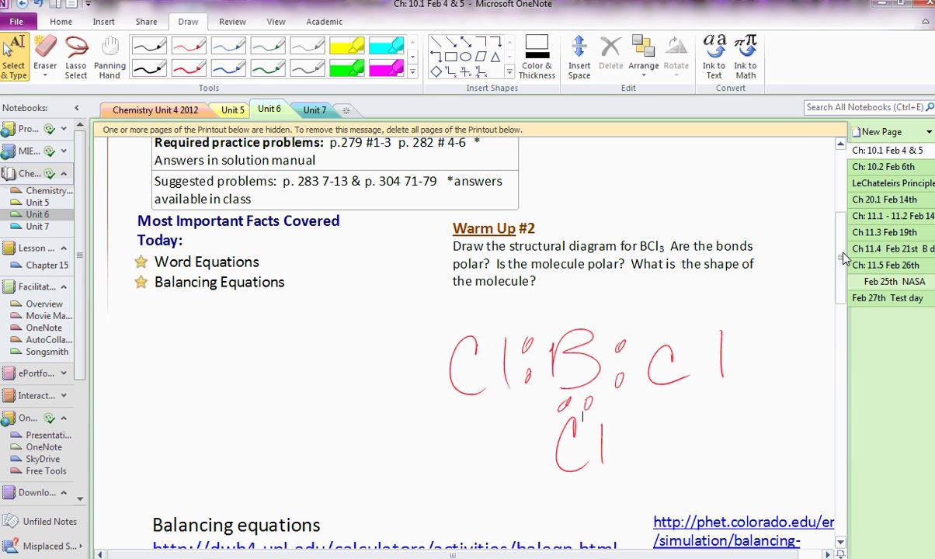
Step: Examine the balancing equations links, the attached Word file and the Word Equations Worksheet printout further down the page
{"action": "left_click_drag", "start_coordinate": [847, 263], "coordinate": [851, 310]}
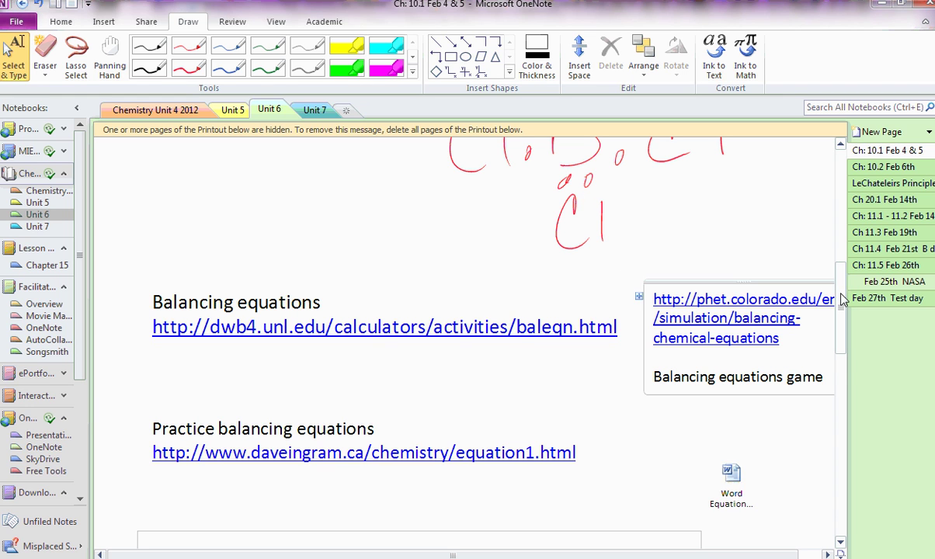
{"action": "left_click_drag", "start_coordinate": [845, 304], "coordinate": [845, 318]}
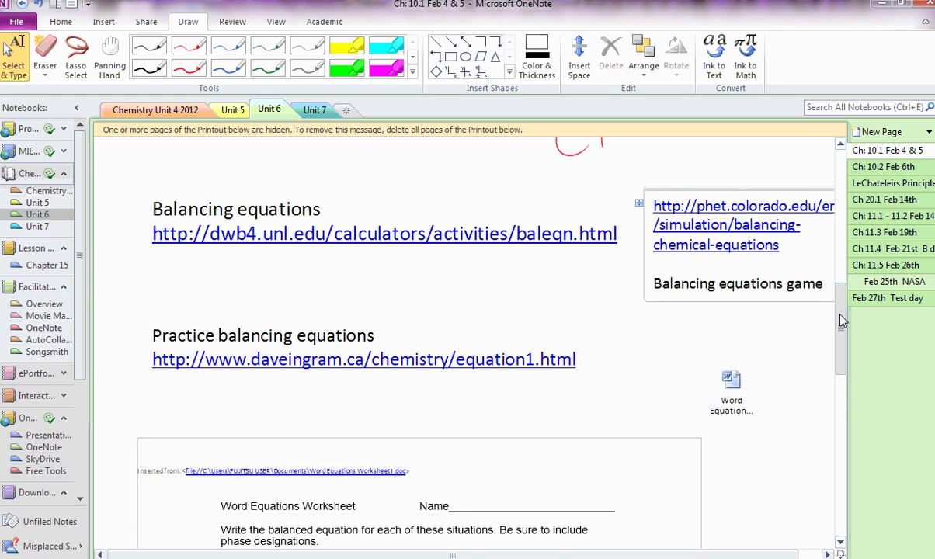
{"action": "left_click_drag", "start_coordinate": [845, 318], "coordinate": [842, 356]}
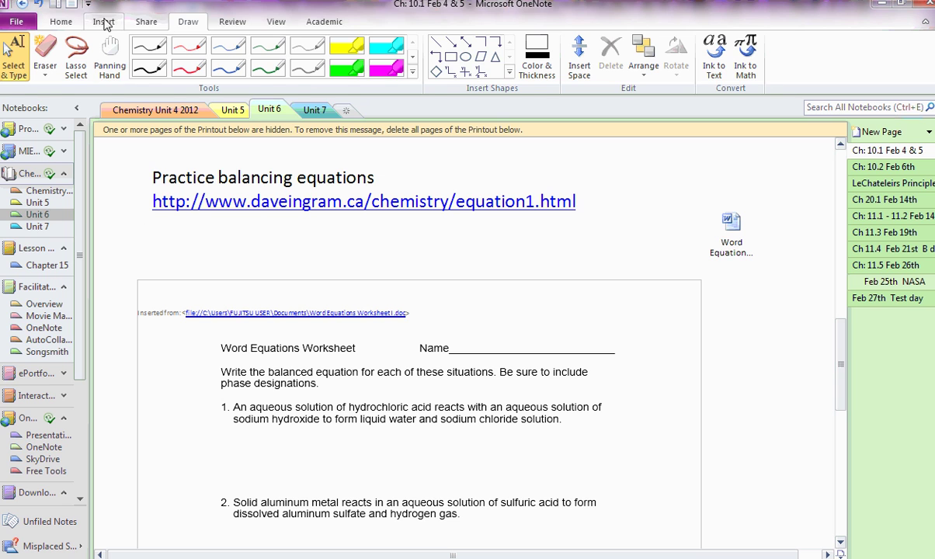
{"action": "left_click", "coordinate": [104, 22]}
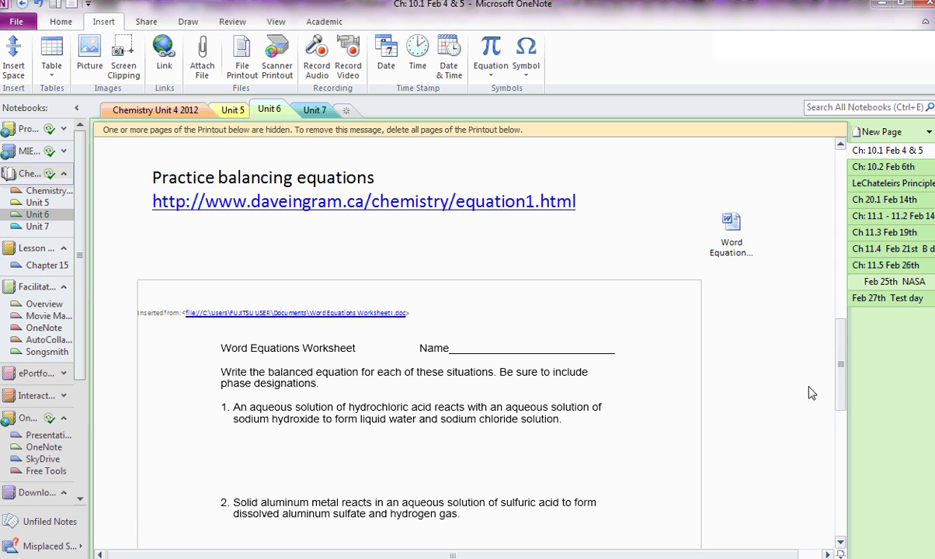
{"action": "mouse_move", "coordinate": [842, 367]}
{"action": "left_mouse_down"}
{"action": "mouse_move", "coordinate": [842, 386]}
{"action": "mouse_move", "coordinate": [844, 355]}
{"action": "left_mouse_up"}
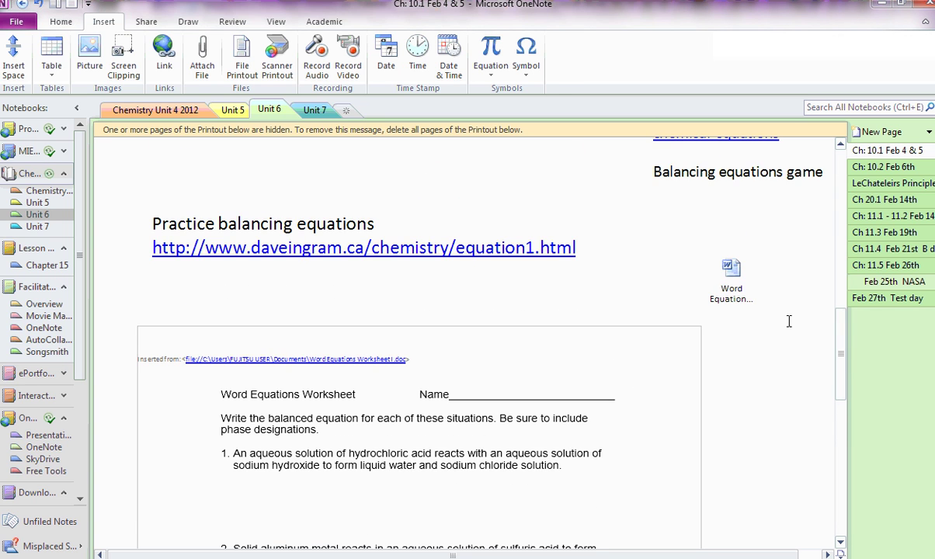
{"action": "mouse_move", "coordinate": [740, 289]}
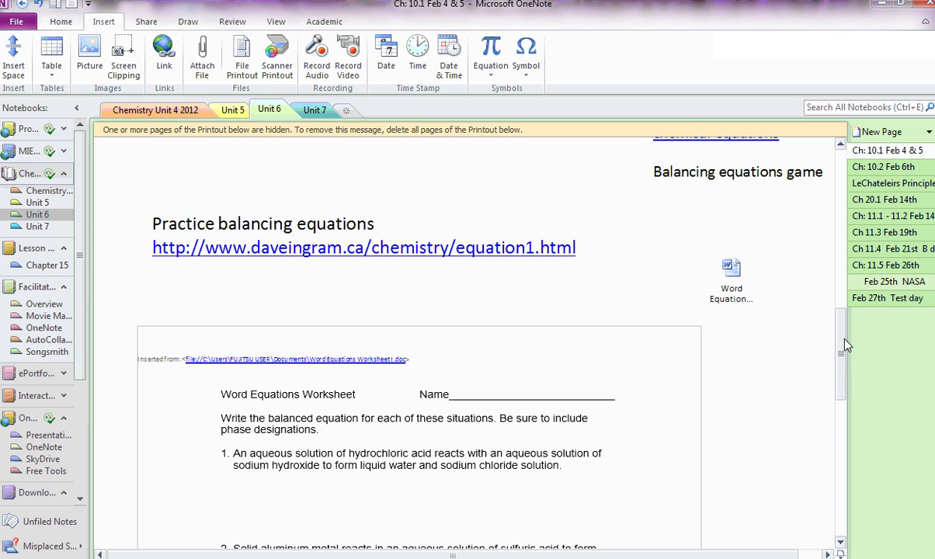
{"action": "scroll", "coordinate": [844, 351], "scroll_direction": "down", "scroll_amount": 1}
{"action": "left_click_drag", "start_coordinate": [845, 351], "coordinate": [844, 379]}
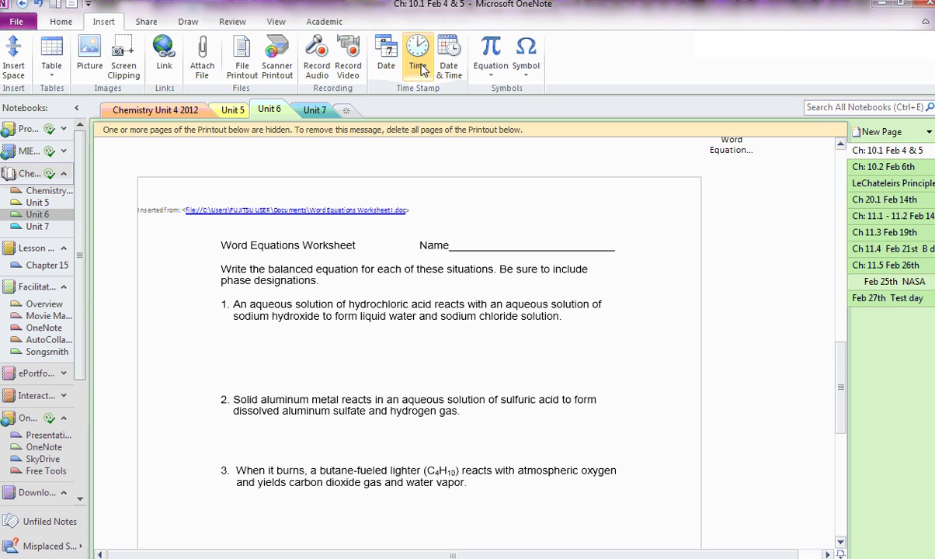
Step: Handwrite the reactants "HCl + NaOH" and a reaction arrow in thin red pen under worksheet question 1
{"action": "left_click", "coordinate": [187, 23]}
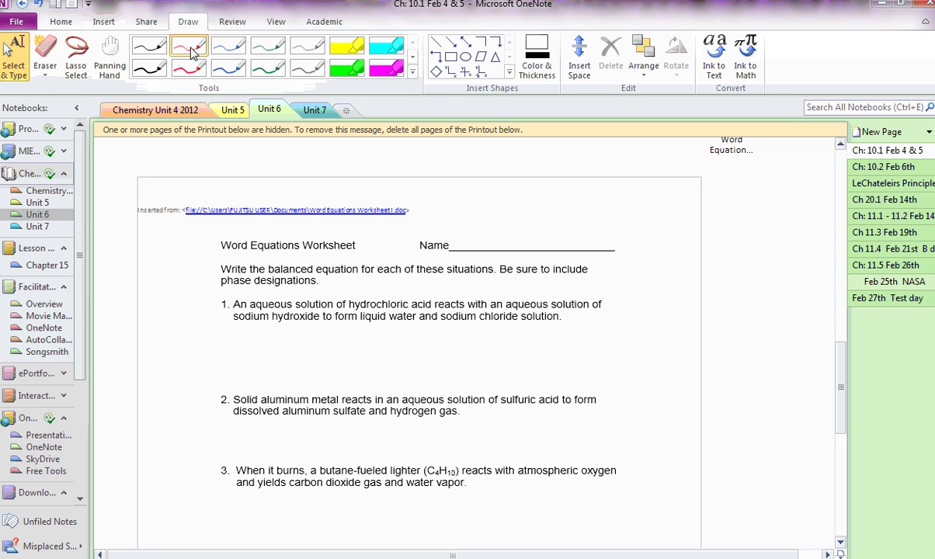
{"action": "left_click", "coordinate": [191, 50]}
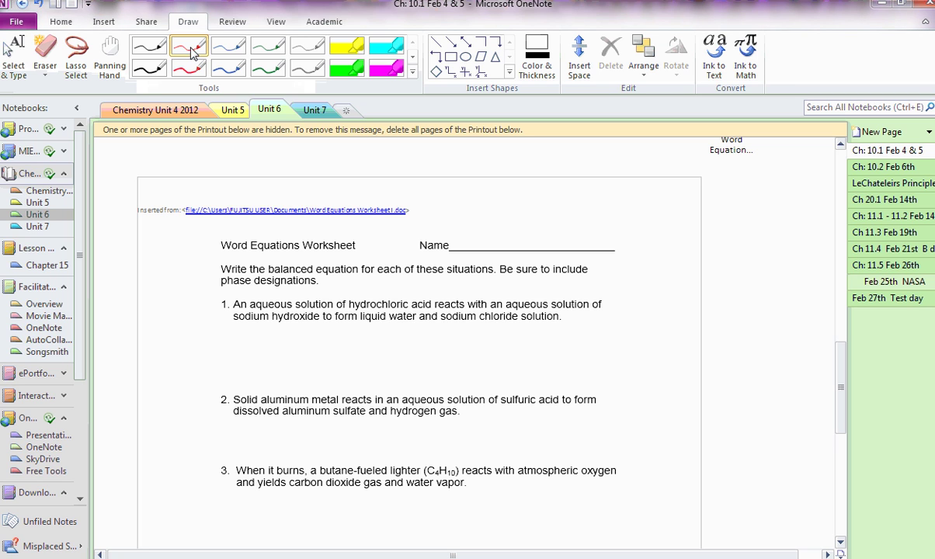
{"action": "mouse_move", "coordinate": [279, 335]}
{"action": "left_mouse_down"}
{"action": "mouse_move", "coordinate": [275, 365]}
{"action": "mouse_move", "coordinate": [303, 347]}
{"action": "left_mouse_up"}
{"action": "mouse_move", "coordinate": [302, 334]}
{"action": "left_mouse_down"}
{"action": "mouse_move", "coordinate": [300, 363]}
{"action": "mouse_move", "coordinate": [346, 365]}
{"action": "left_mouse_up"}
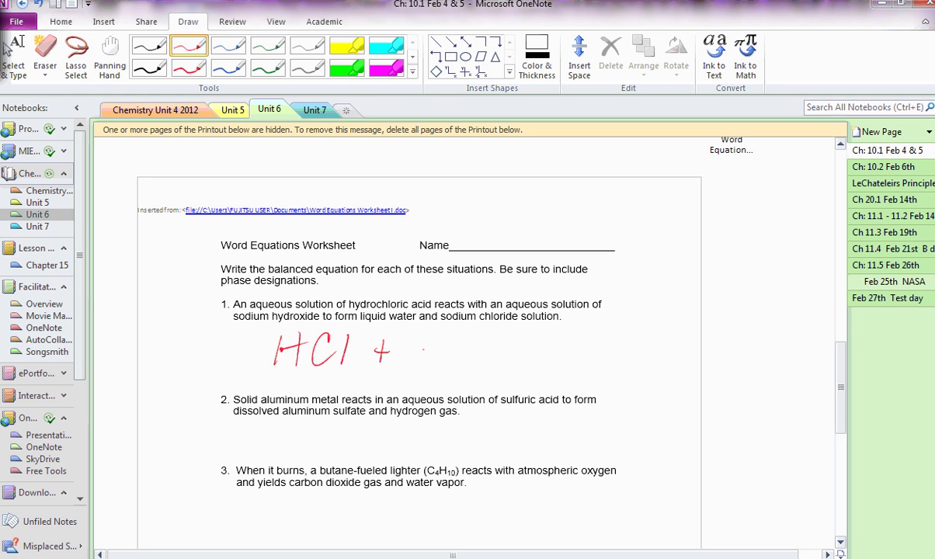
{"action": "mouse_move", "coordinate": [427, 363]}
{"action": "left_mouse_down"}
{"action": "mouse_move", "coordinate": [445, 328]}
{"action": "mouse_move", "coordinate": [475, 361]}
{"action": "left_mouse_up"}
{"action": "mouse_move", "coordinate": [509, 334]}
{"action": "left_mouse_down"}
{"action": "mouse_move", "coordinate": [511, 359]}
{"action": "mouse_move", "coordinate": [527, 369]}
{"action": "mouse_move", "coordinate": [553, 349]}
{"action": "left_mouse_up"}
{"action": "mouse_move", "coordinate": [554, 329]}
{"action": "left_mouse_down"}
{"action": "mouse_move", "coordinate": [553, 362]}
{"action": "mouse_move", "coordinate": [622, 350]}
{"action": "left_mouse_up"}
{"action": "left_click_drag", "start_coordinate": [599, 336], "coordinate": [604, 362]}
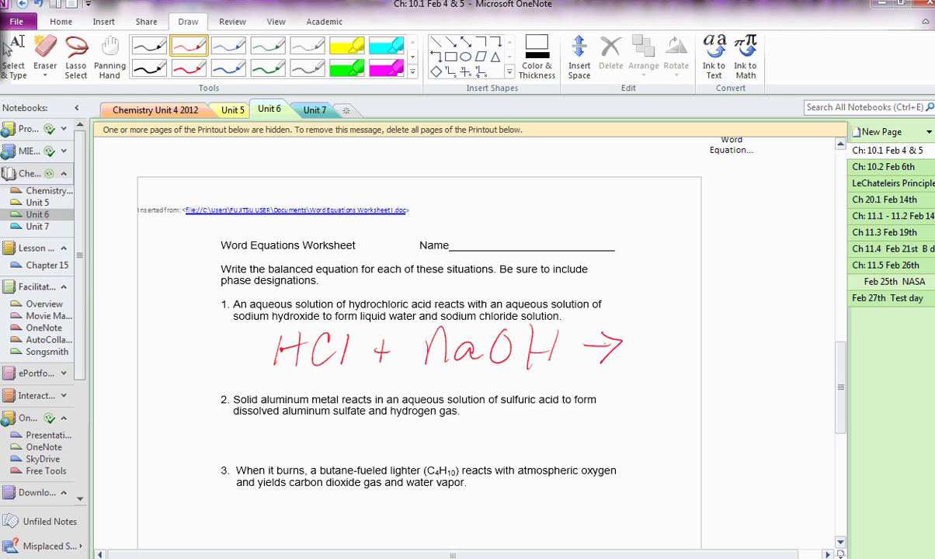
Step: Complete the question 1 equation with the handwritten products "H2O + NaCl" and return to selecting and typing
{"action": "mouse_move", "coordinate": [634, 331]}
{"action": "left_mouse_down"}
{"action": "mouse_move", "coordinate": [635, 365]}
{"action": "mouse_move", "coordinate": [647, 346]}
{"action": "left_mouse_up"}
{"action": "mouse_move", "coordinate": [653, 314]}
{"action": "left_mouse_down"}
{"action": "mouse_move", "coordinate": [654, 366]}
{"action": "mouse_move", "coordinate": [687, 365]}
{"action": "left_mouse_up"}
{"action": "mouse_move", "coordinate": [703, 318]}
{"action": "left_mouse_down"}
{"action": "mouse_move", "coordinate": [694, 316]}
{"action": "mouse_move", "coordinate": [721, 359]}
{"action": "left_mouse_up"}
{"action": "mouse_move", "coordinate": [713, 346]}
{"action": "left_mouse_down"}
{"action": "mouse_move", "coordinate": [778, 356]}
{"action": "mouse_move", "coordinate": [779, 319]}
{"action": "mouse_move", "coordinate": [795, 351]}
{"action": "mouse_move", "coordinate": [808, 348]}
{"action": "left_mouse_up"}
{"action": "left_click_drag", "start_coordinate": [825, 315], "coordinate": [822, 351]}
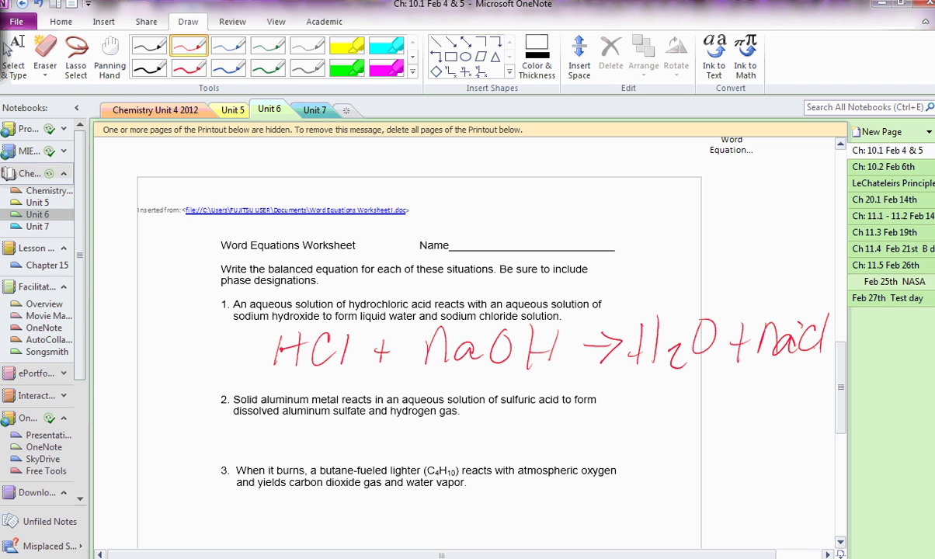
{"action": "left_click", "coordinate": [12, 51]}
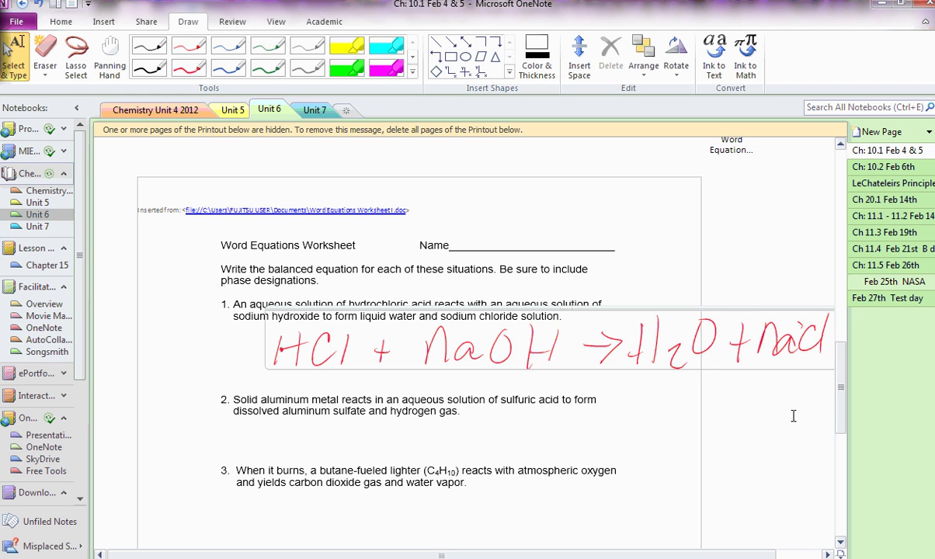
Step: Create a two-column table beside the BCl3 diagram with "Test" and "Test2" in the first row, and add a second row
{"action": "scroll", "coordinate": [844, 408], "scroll_direction": "down", "scroll_amount": 1}
{"action": "scroll", "coordinate": [844, 408], "scroll_direction": "down", "scroll_amount": 1}
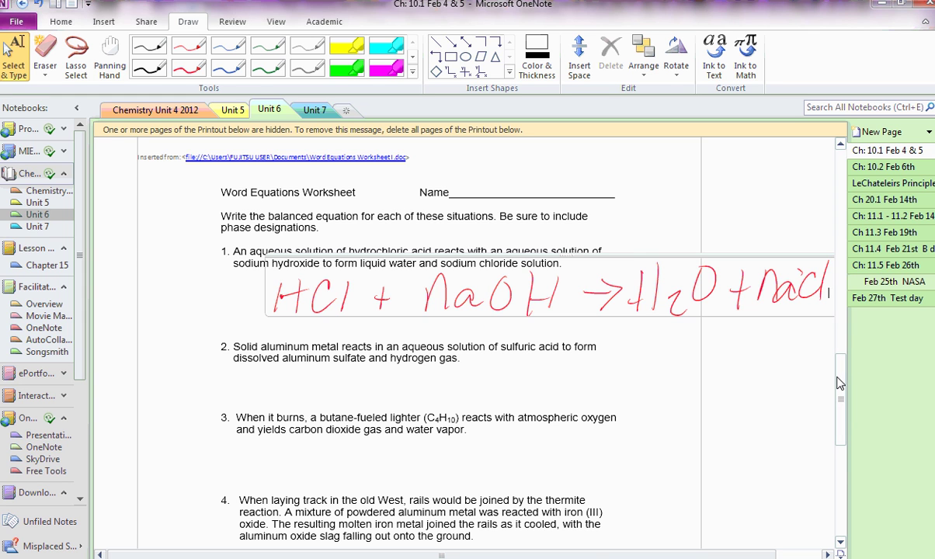
{"action": "mouse_move", "coordinate": [837, 379]}
{"action": "left_mouse_down"}
{"action": "mouse_move", "coordinate": [839, 409]}
{"action": "mouse_move", "coordinate": [837, 253]}
{"action": "left_mouse_up"}
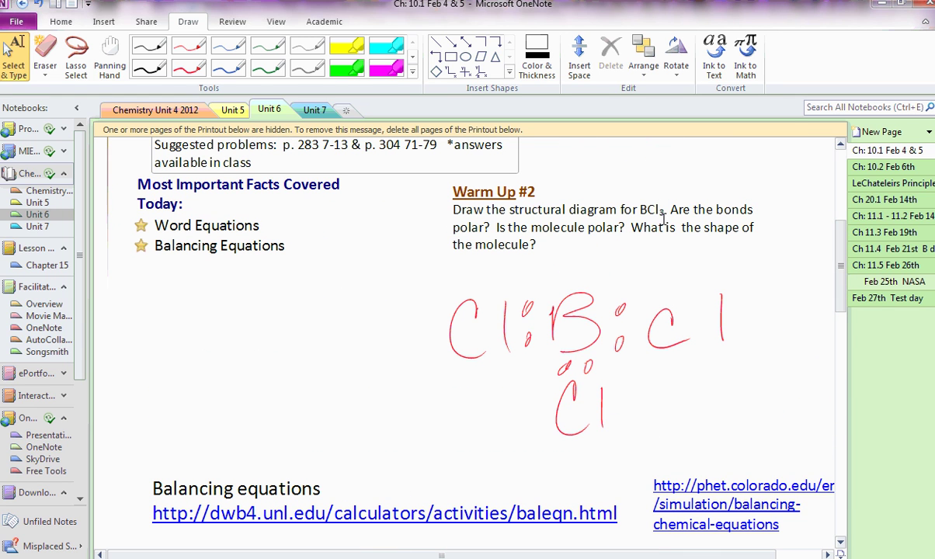
{"action": "left_click", "coordinate": [168, 355]}
{"action": "type", "text": "Test"}
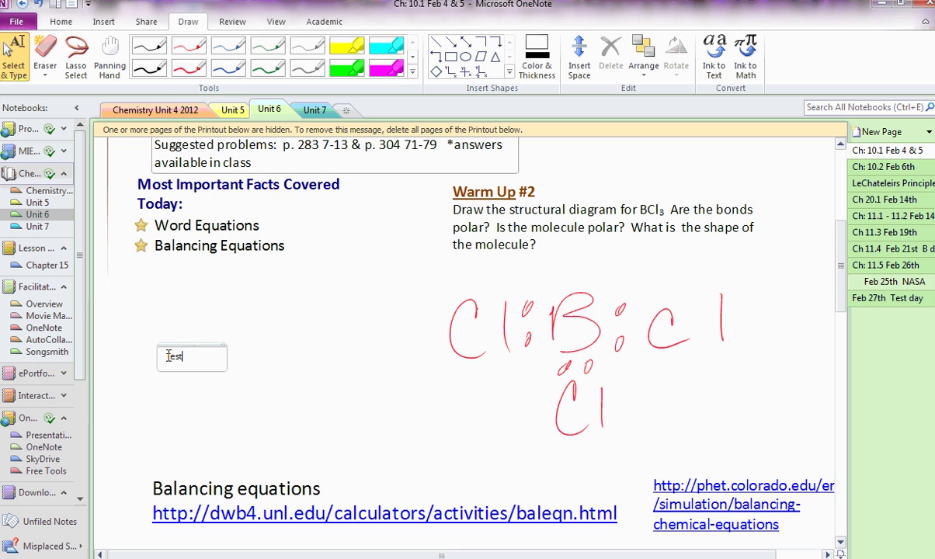
{"action": "key", "text": "Tab"}
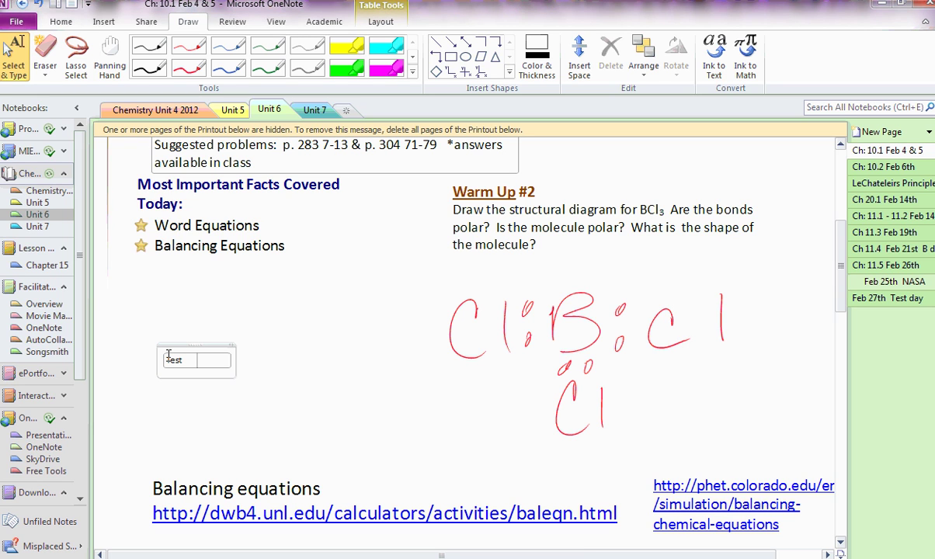
{"action": "type", "text": "Test2"}
{"action": "key", "text": "Return"}
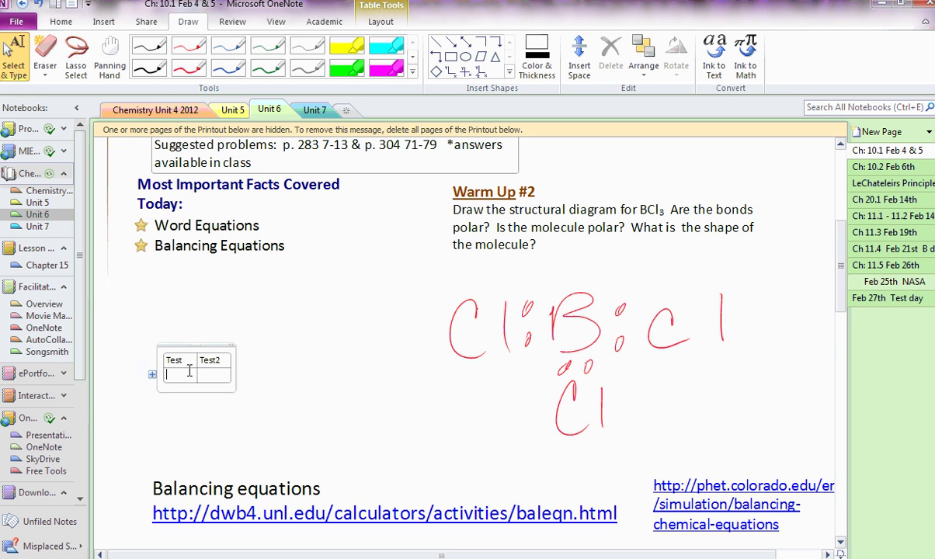
Step: Cut the whole "Test" and "Test2" table container beside the BCl3 diagram from the page
{"action": "left_click", "coordinate": [221, 345]}
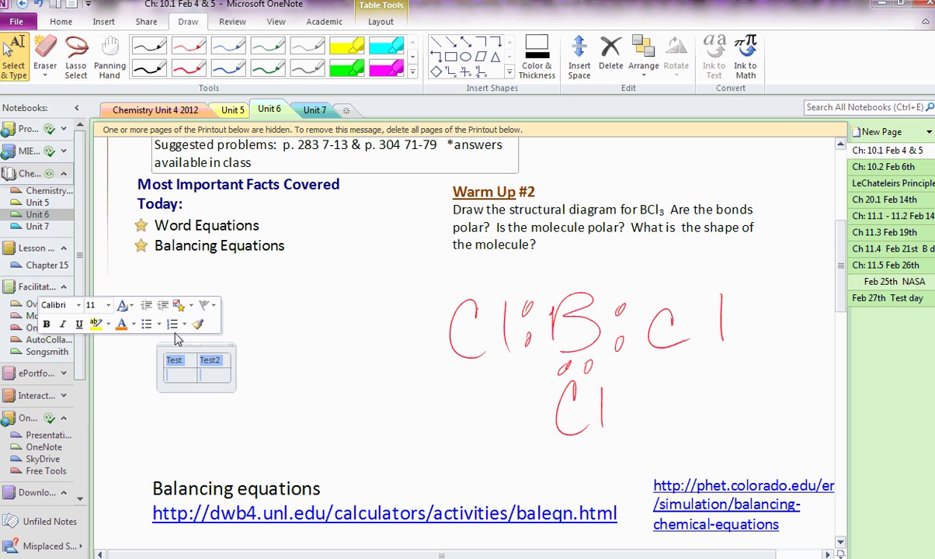
{"action": "right_click", "coordinate": [198, 347]}
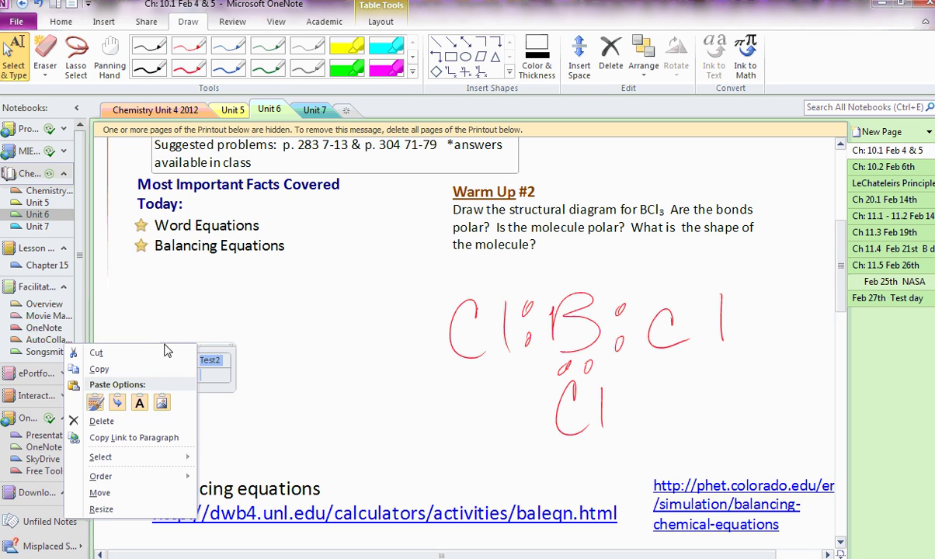
{"action": "left_click", "coordinate": [118, 353]}
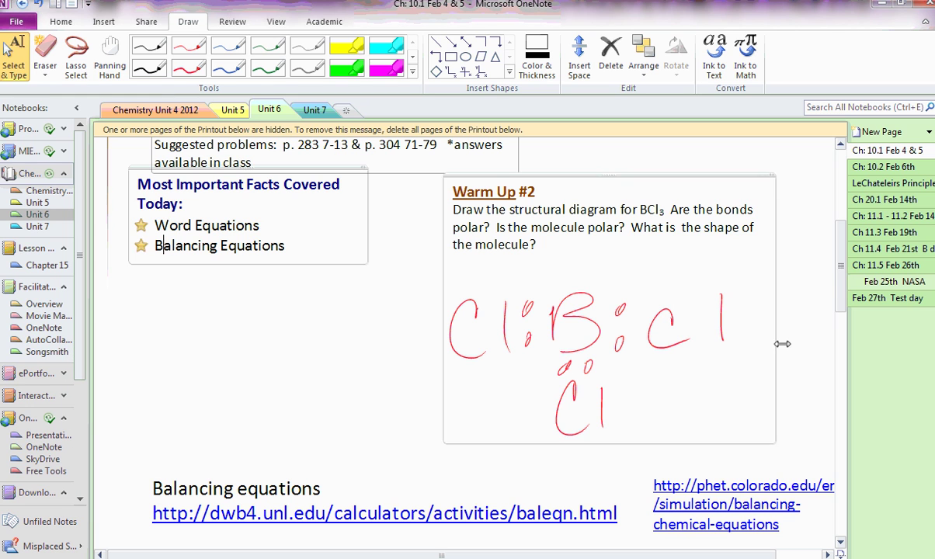
Step: Browse the Unit 6 lesson pages in order, from Ch: 10.2 Feb 6th through Ch 11.3 Feb 19th
{"action": "scroll", "coordinate": [842, 299], "scroll_direction": "down", "scroll_amount": 3}
{"action": "left_click_drag", "start_coordinate": [841, 293], "coordinate": [777, 204]}
{"action": "left_click", "coordinate": [895, 167]}
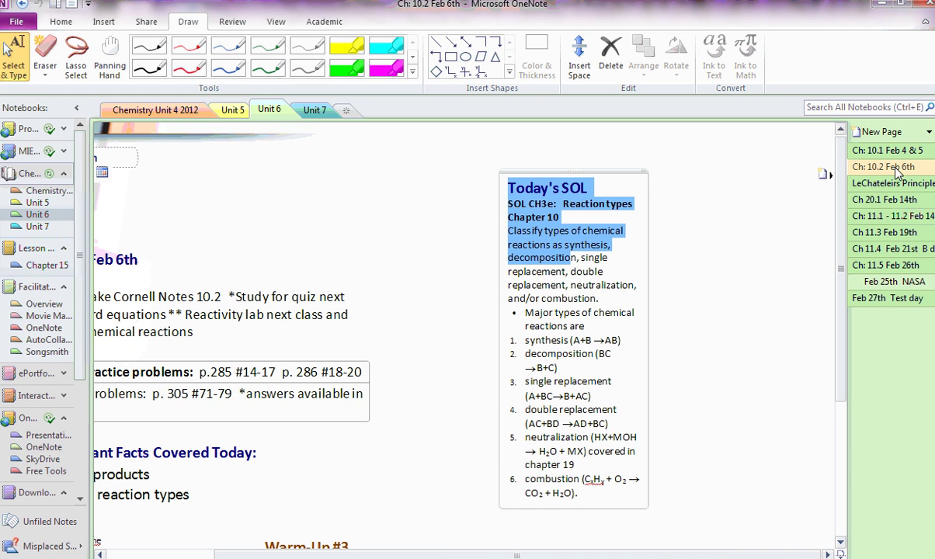
{"action": "left_click", "coordinate": [897, 184]}
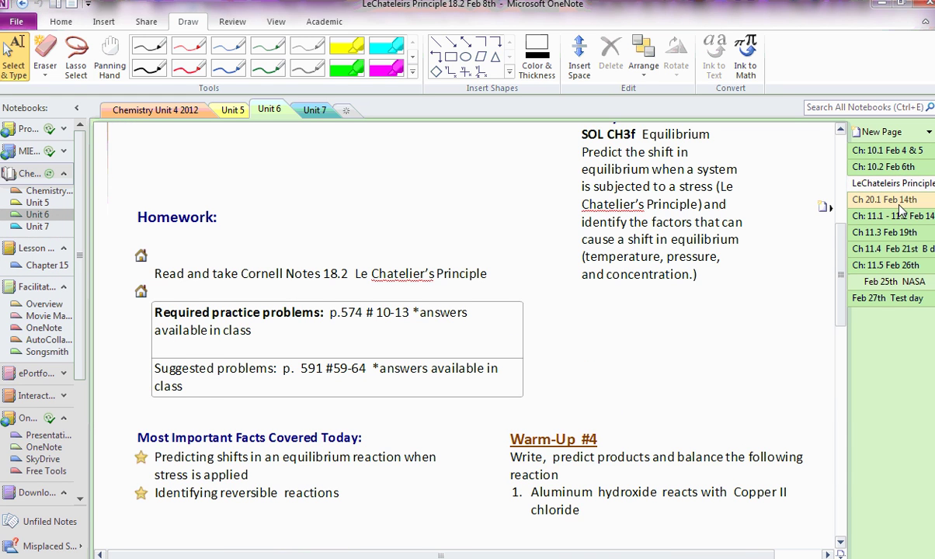
{"action": "left_click", "coordinate": [901, 200]}
{"action": "left_click", "coordinate": [901, 220]}
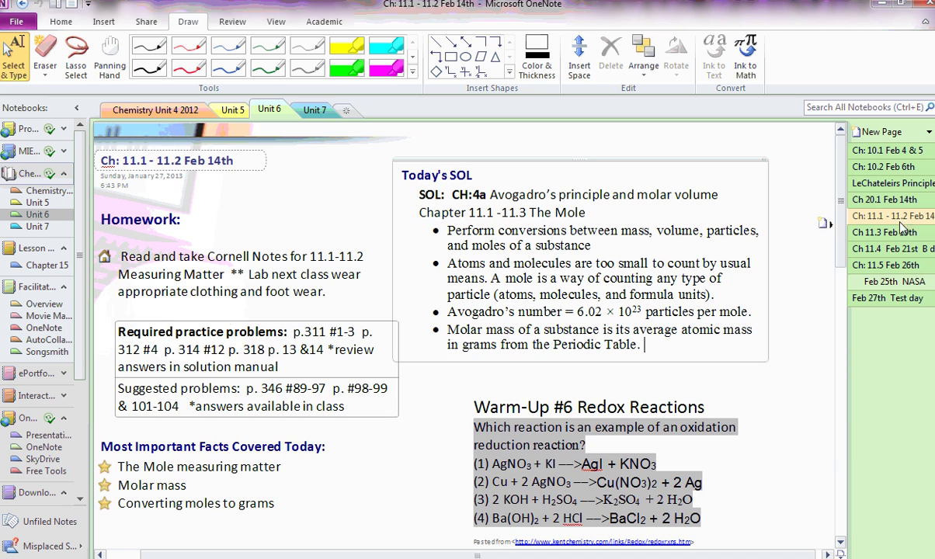
{"action": "left_click", "coordinate": [901, 235]}
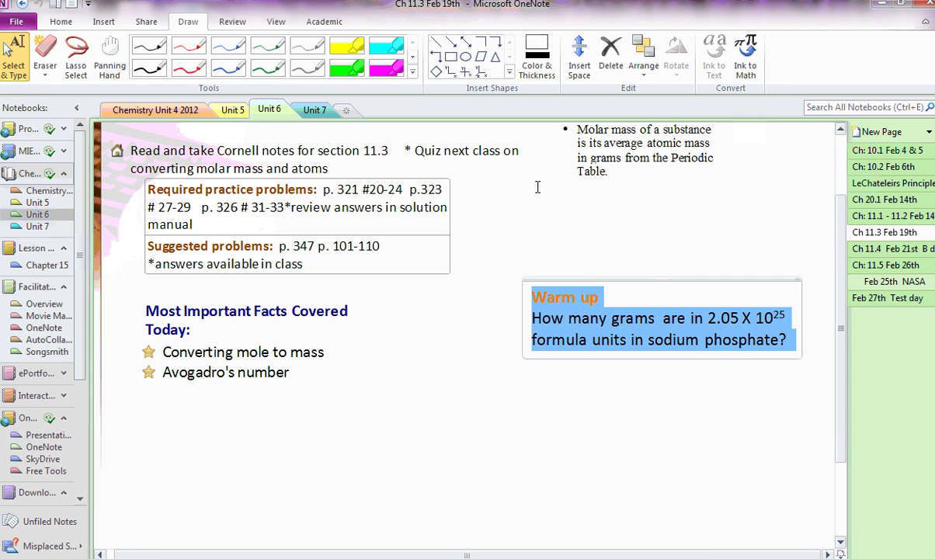